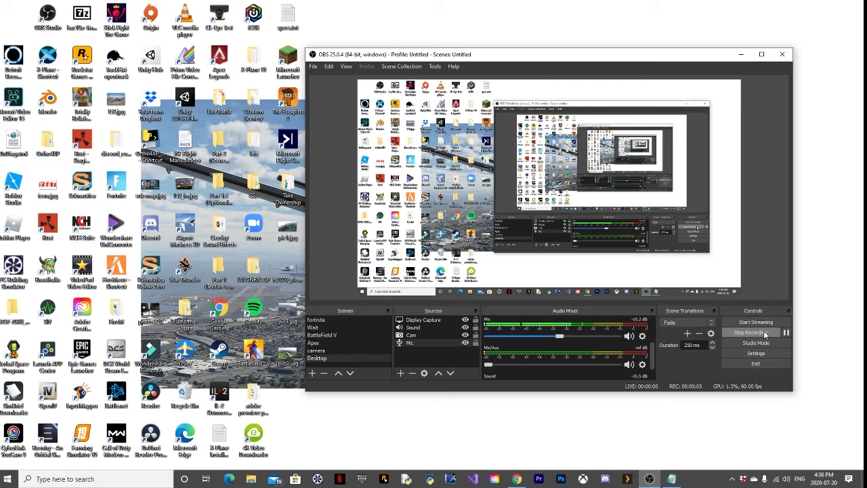
View the CYTZ Toronto Island Airport (ISDG) download page in the browser, and minimize the open windows to clear the desktop
click(516, 479)
mouse_move(468, 120)
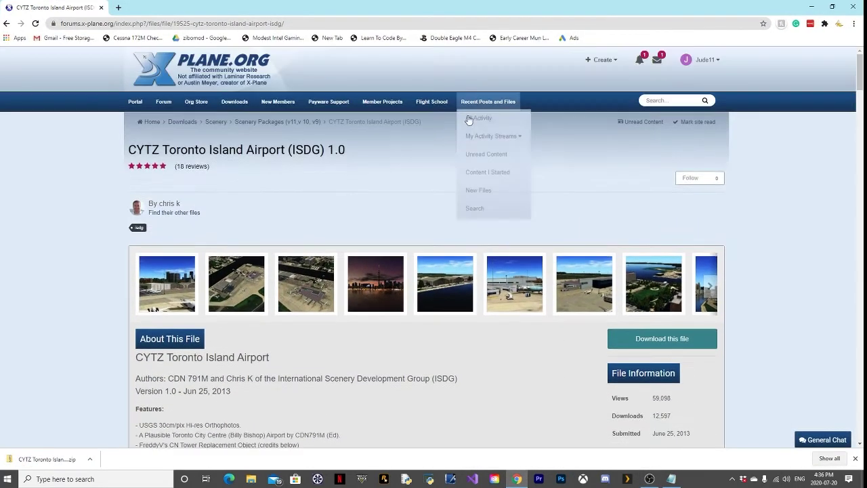
mouse_move(219, 104)
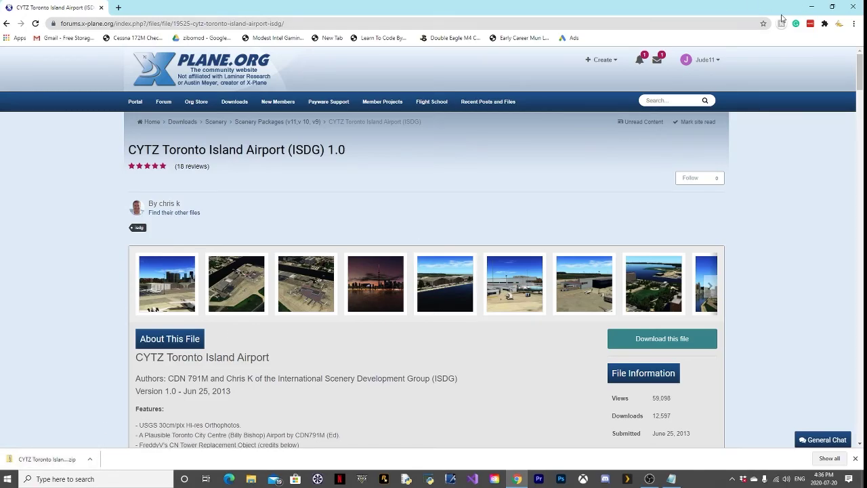
click(812, 7)
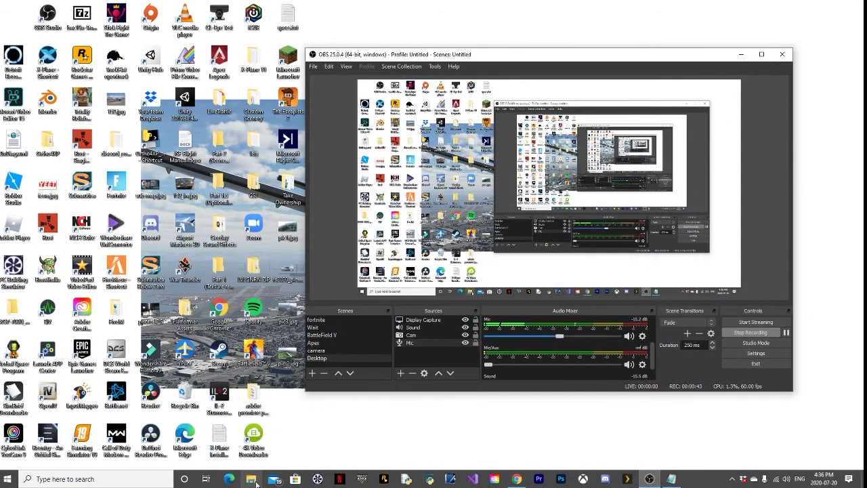
click(649, 478)
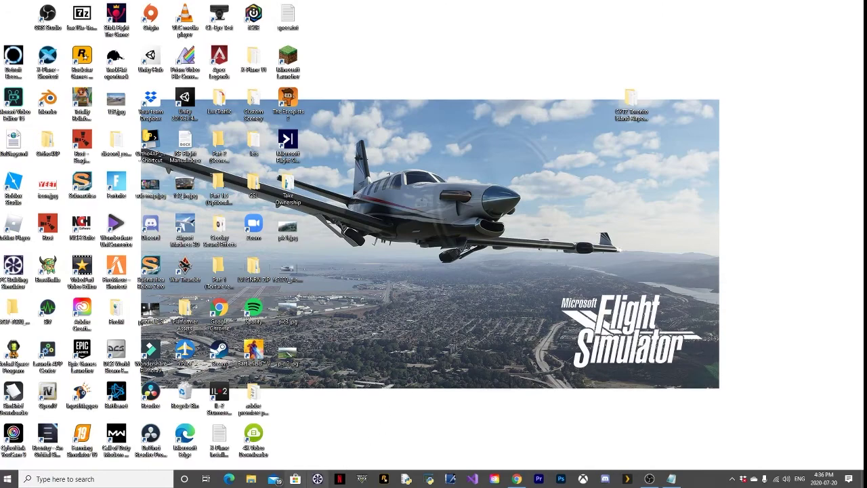
Check the Downloads folder for the CYTZ Toronto Island Airport zip and examine the extracted folder on the desktop
click(251, 479)
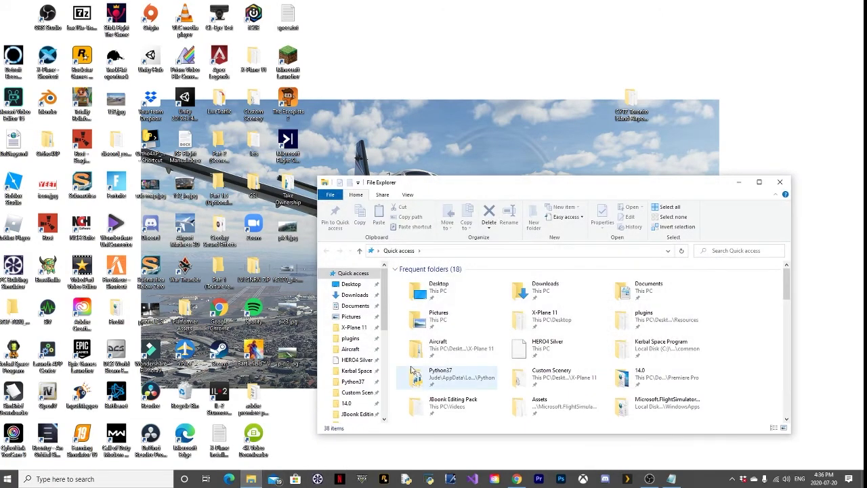
click(356, 295)
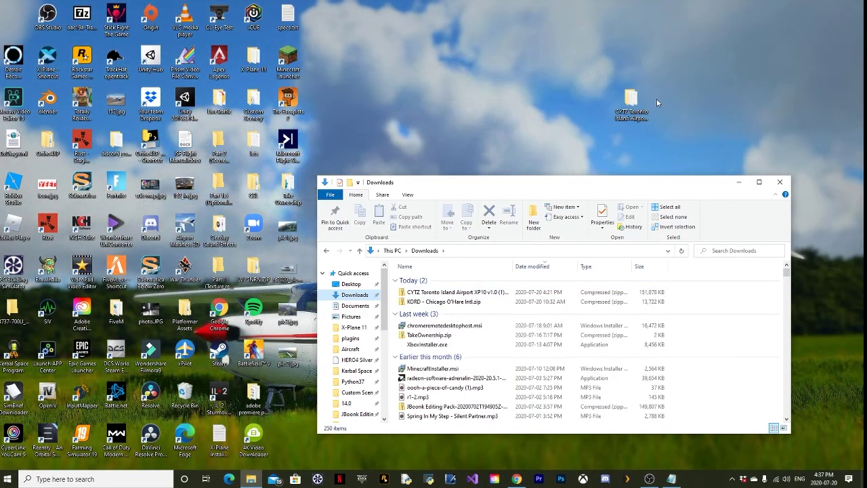
click(739, 182)
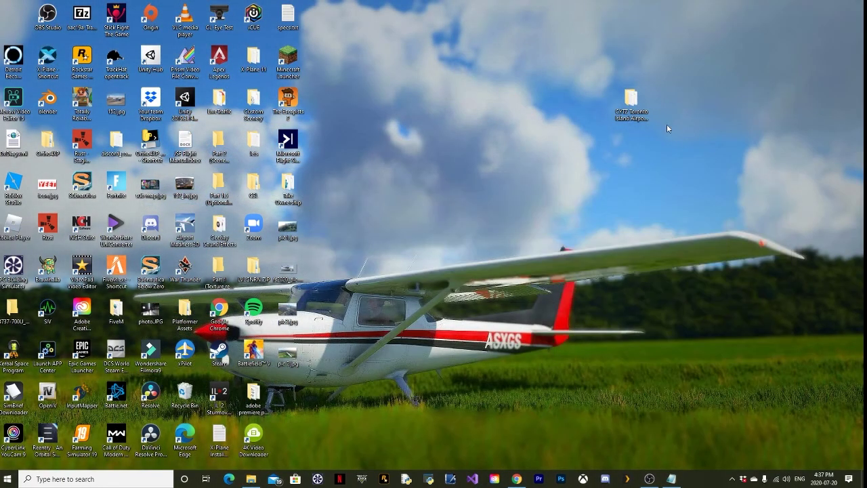
double_click(640, 112)
click(790, 194)
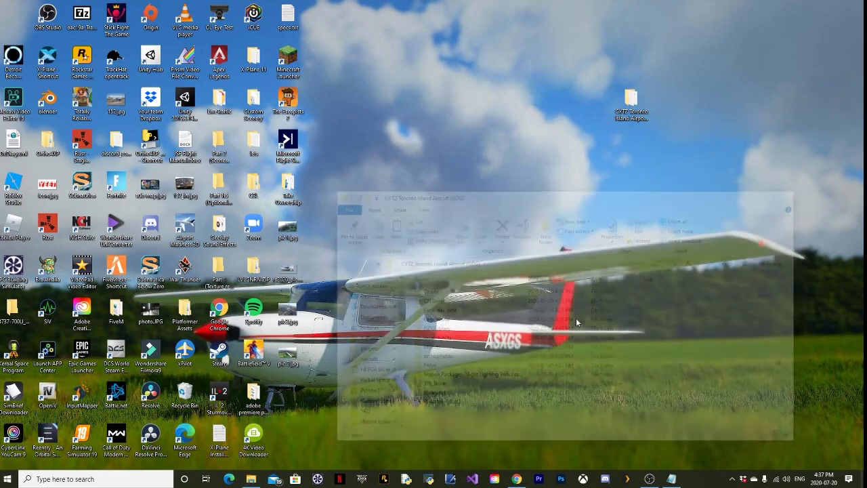
In File Explorer, browse to the Steam folder inside Program Files (x86) on Local Disk (C:)
click(262, 479)
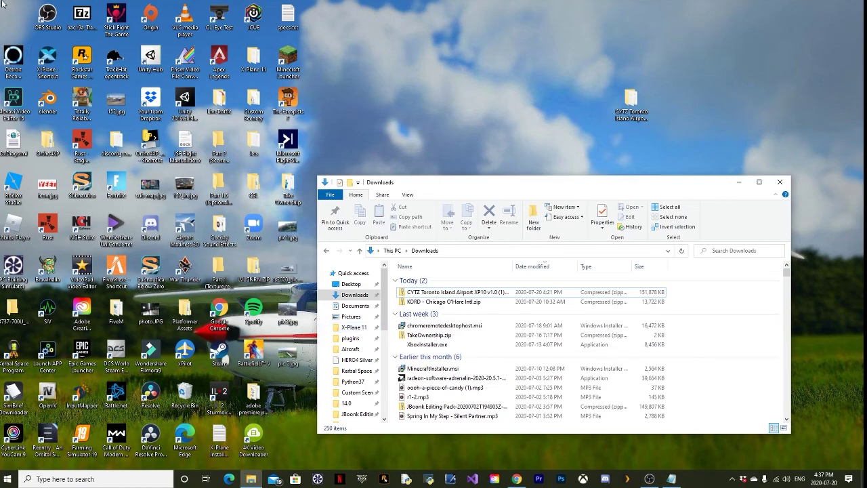
scroll(355, 347, down, 2)
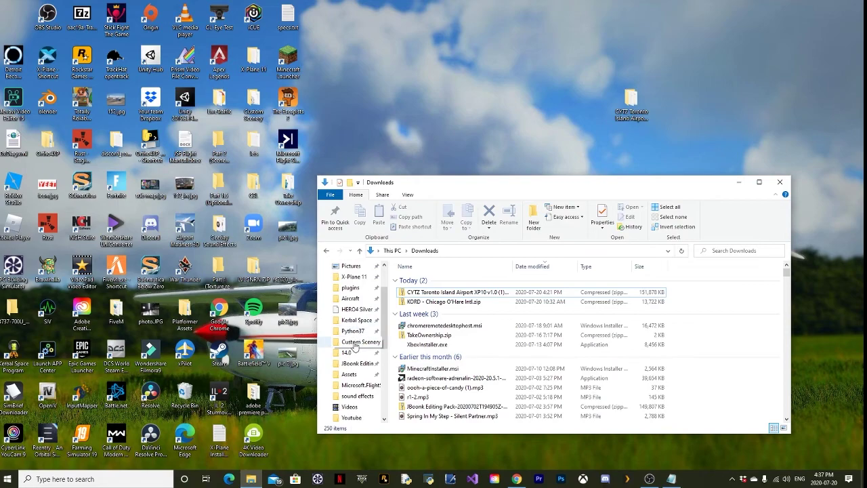
scroll(355, 348, down, 4)
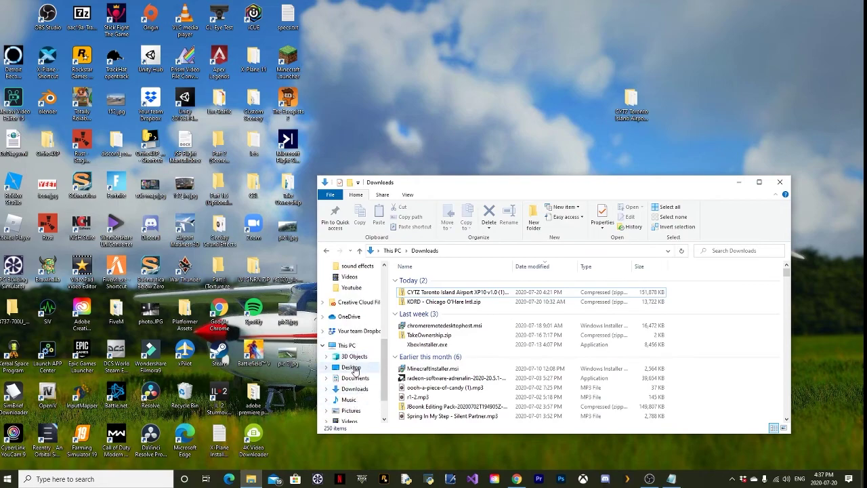
scroll(355, 376, down, 3)
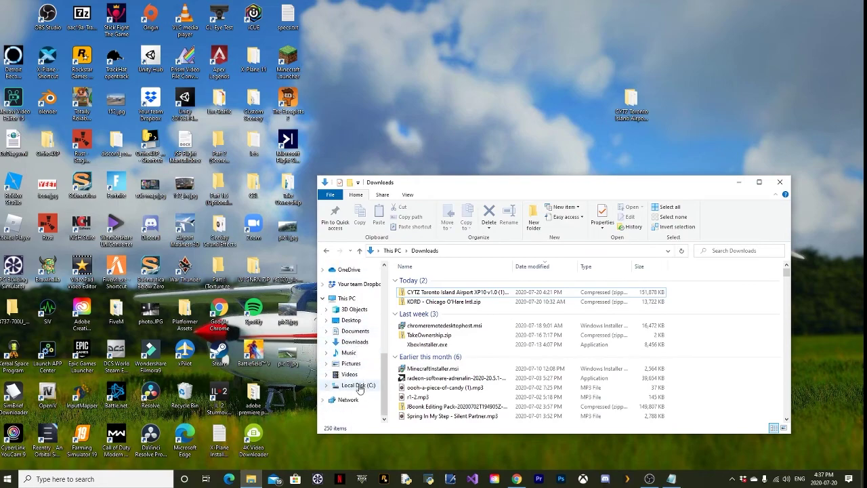
click(359, 385)
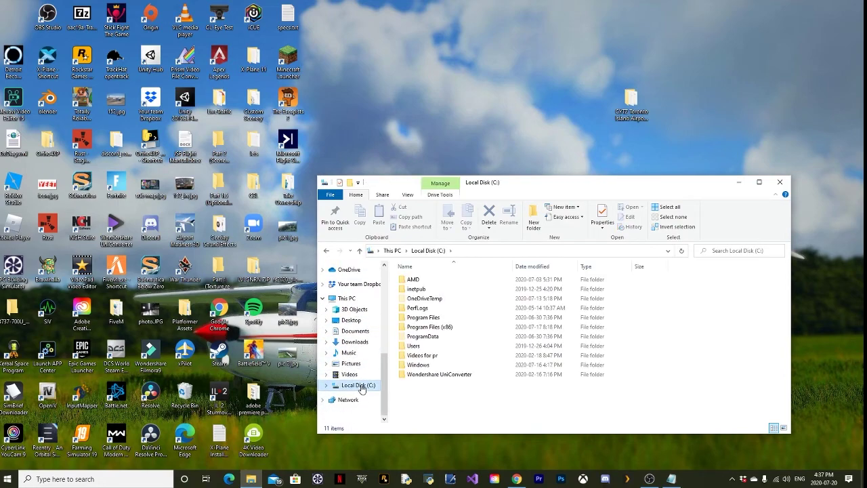
double_click(452, 328)
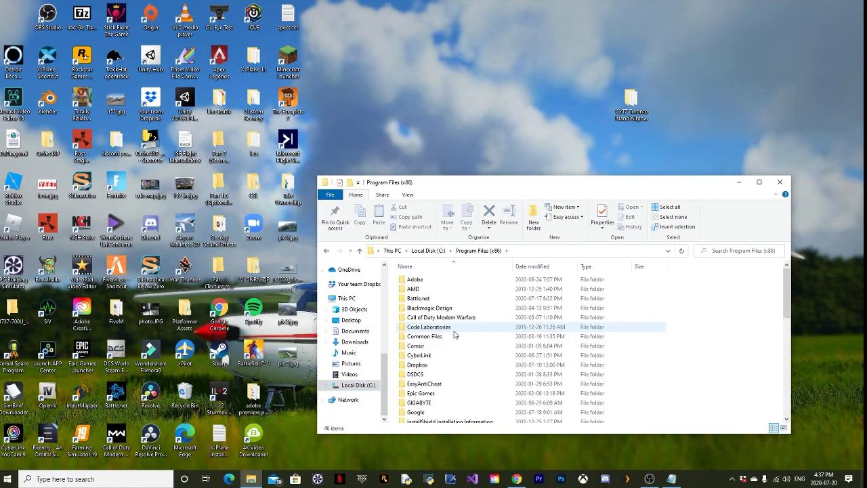
scroll(454, 333, down, 4)
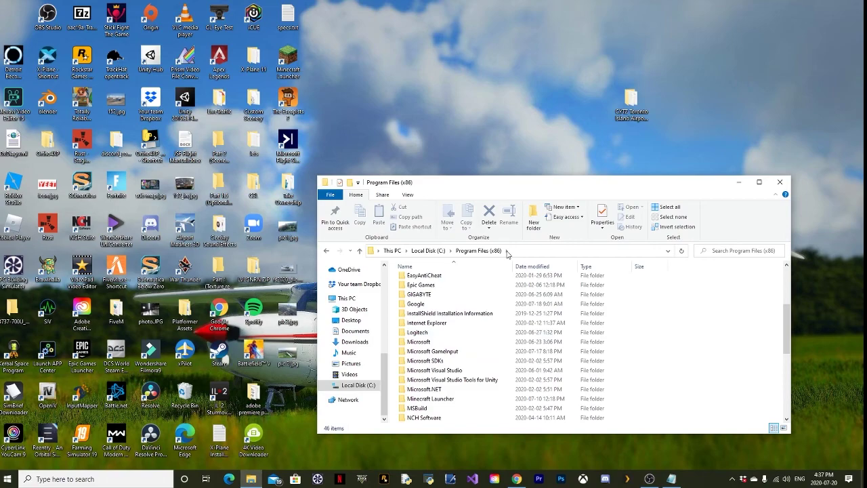
scroll(453, 379, down, 6)
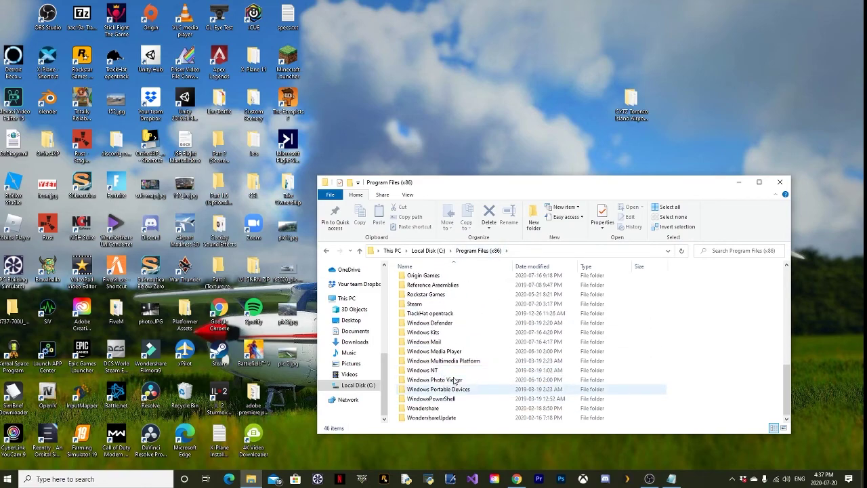
double_click(438, 303)
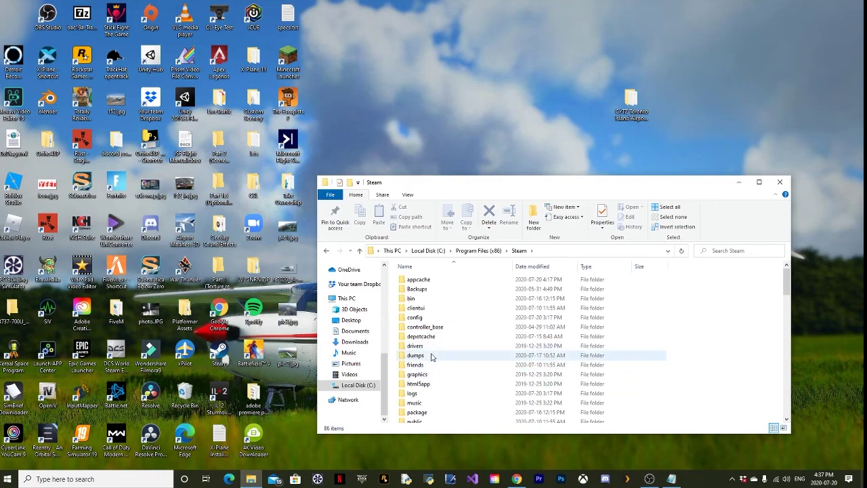
Open the steamapps folder and its common subfolder, and look through the installed game folders
scroll(431, 357, down, 3)
click(425, 390)
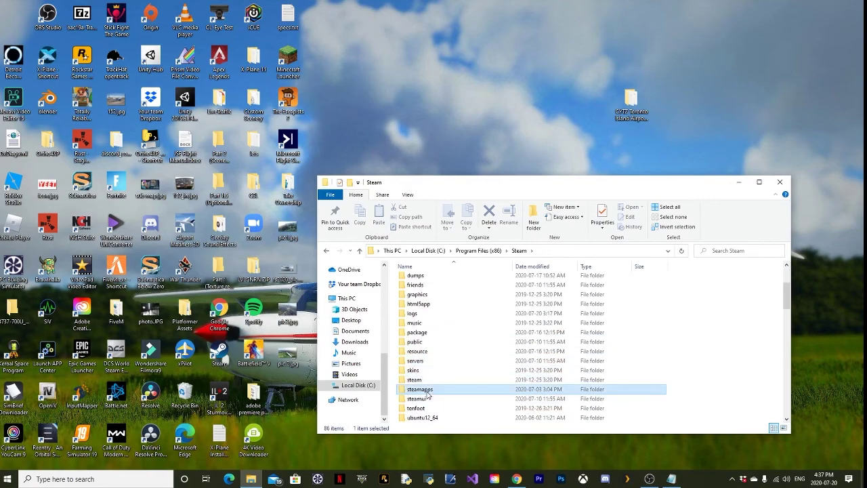
double_click(427, 391)
click(432, 281)
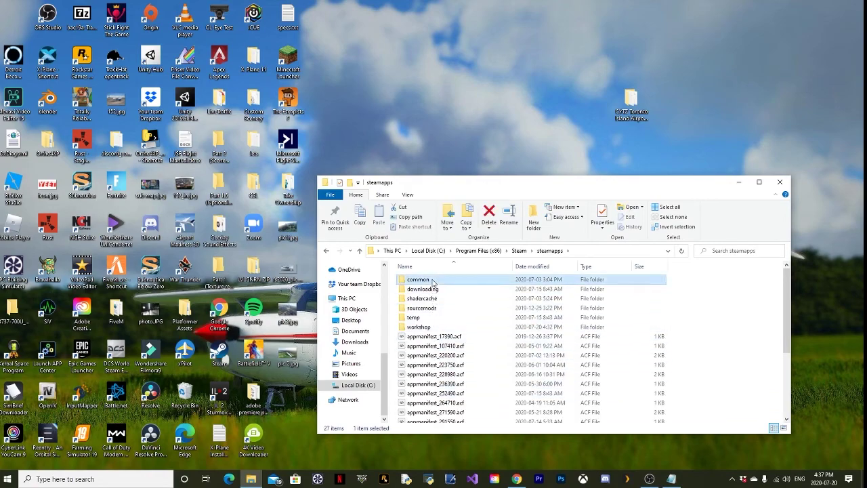
double_click(432, 281)
scroll(427, 312, down, 3)
scroll(427, 312, up, 3)
scroll(422, 323, down, 3)
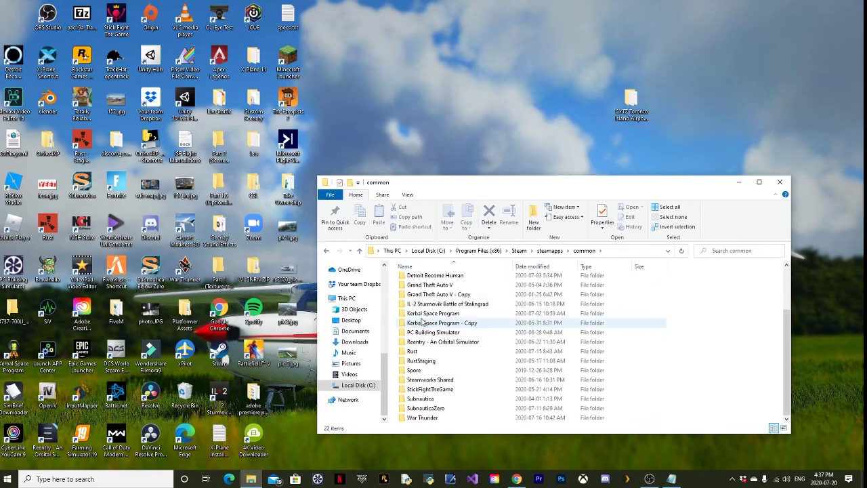
Open the Custom Scenery folder inside the X-Plane 11 folder on the desktop
scroll(355, 314, up, 6)
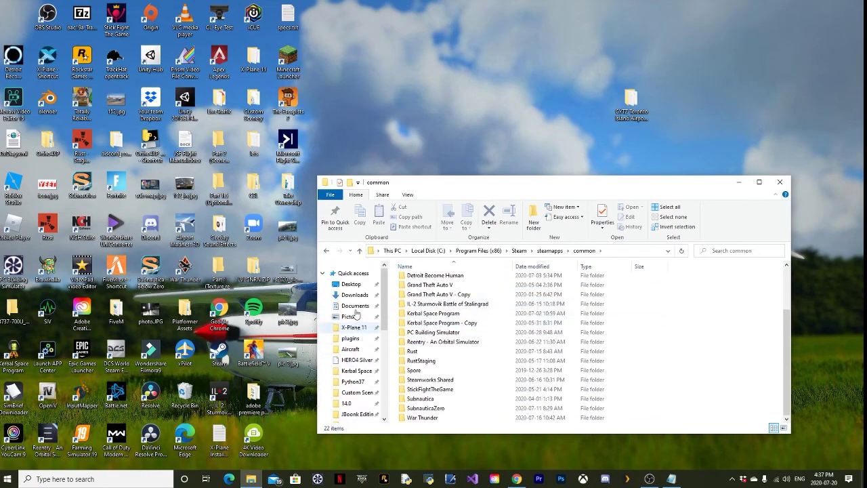
click(354, 327)
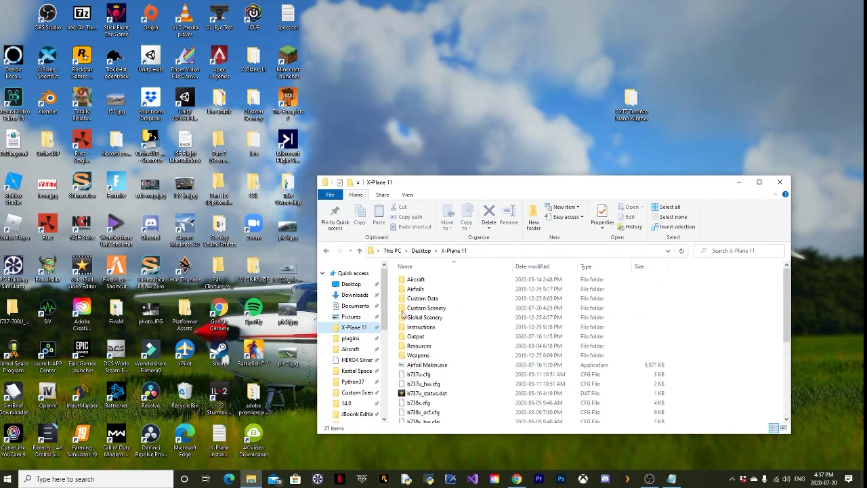
double_click(443, 308)
Try to move the CYTZ Toronto Island Airport folder from the desktop into Custom Scenery, and cancel the file replacement
click(630, 100)
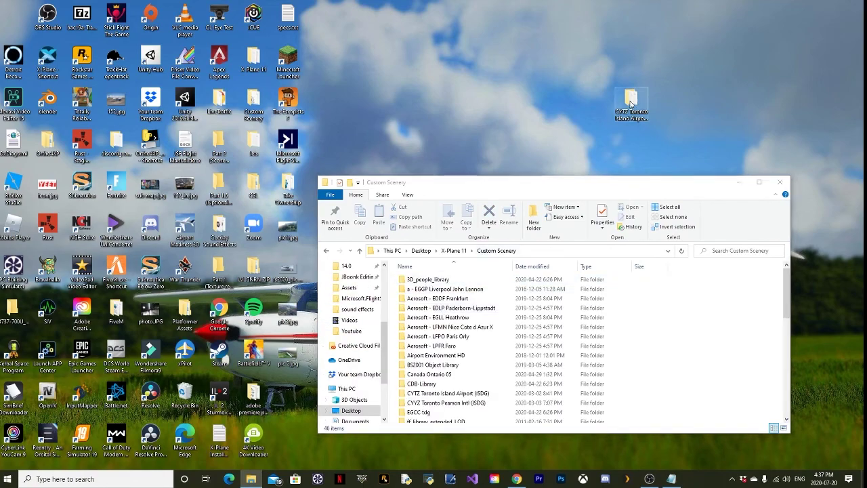
drag(630, 100, 682, 287)
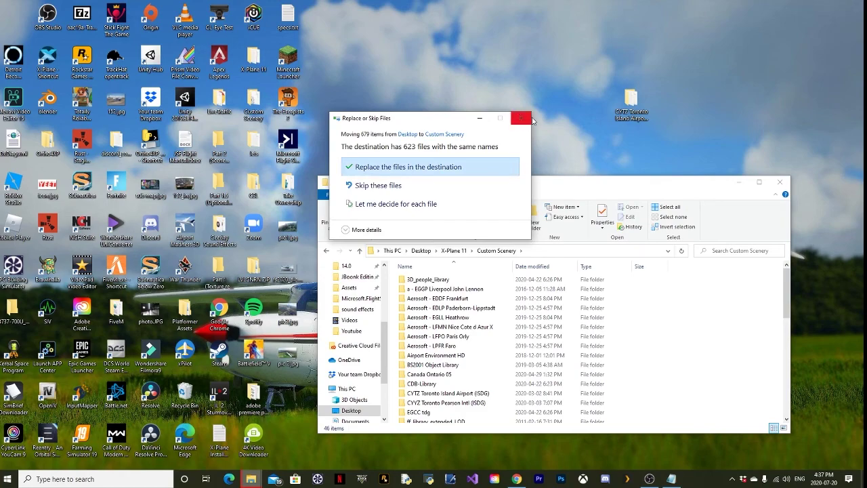
click(521, 117)
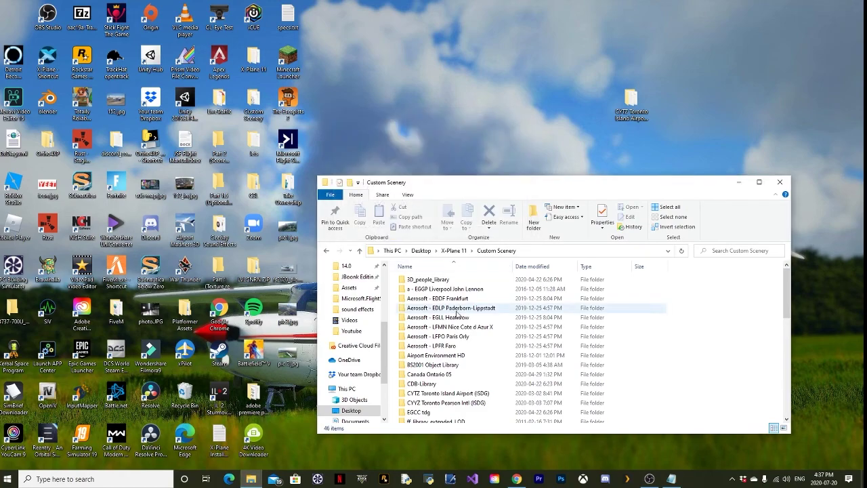
Open scenery_packs.ini from the end of the Custom Scenery folder to view it, and close it
scroll(453, 310, down, 10)
right_click(452, 417)
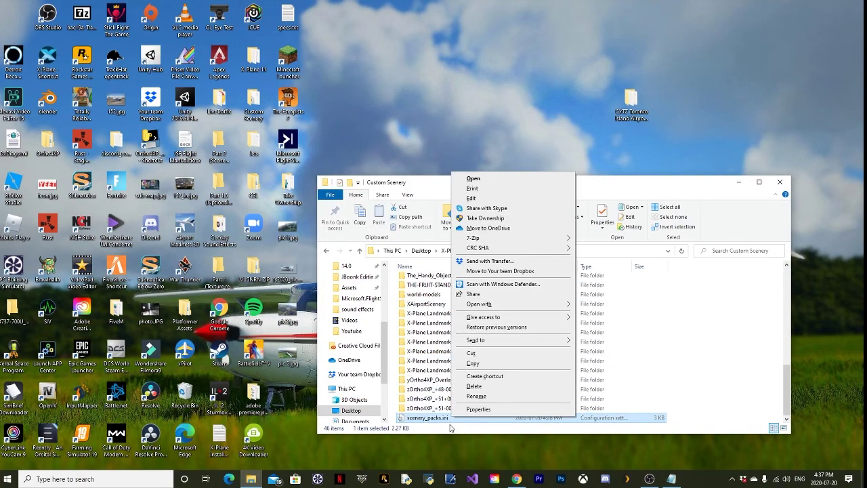
double_click(437, 418)
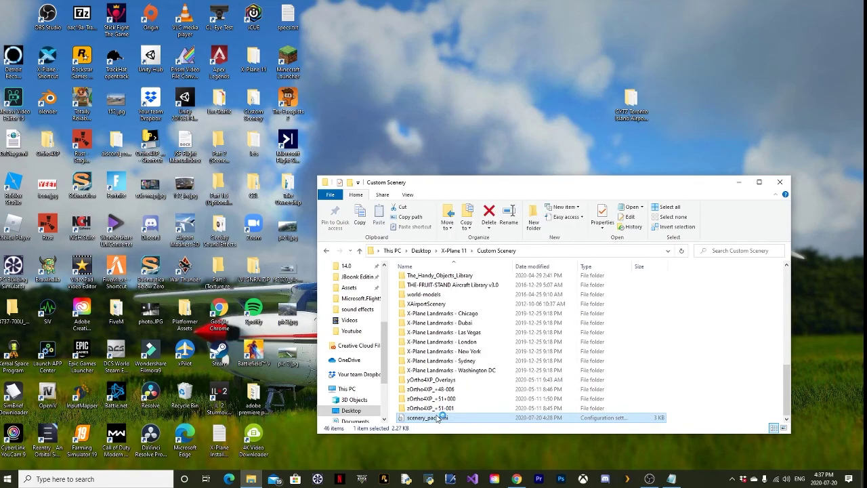
click(675, 157)
Delete scenery_packs.ini from the Custom Scenery folder and minimize the folder window
right_click(426, 419)
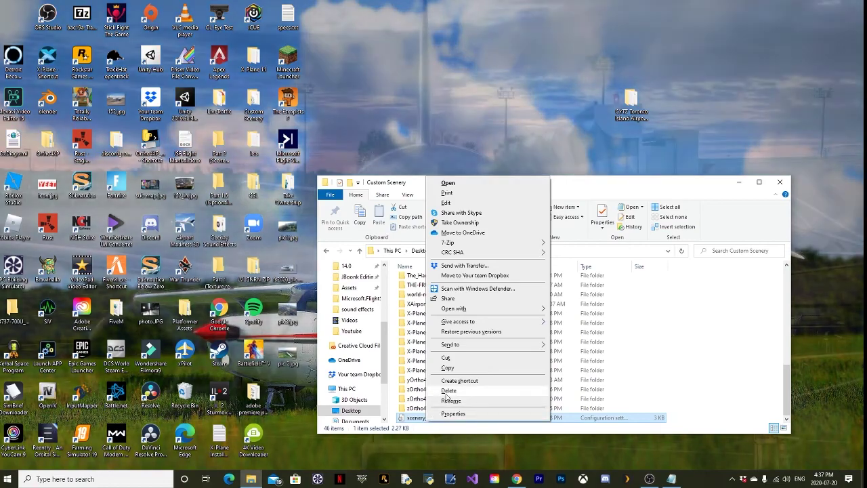
click(450, 389)
click(739, 182)
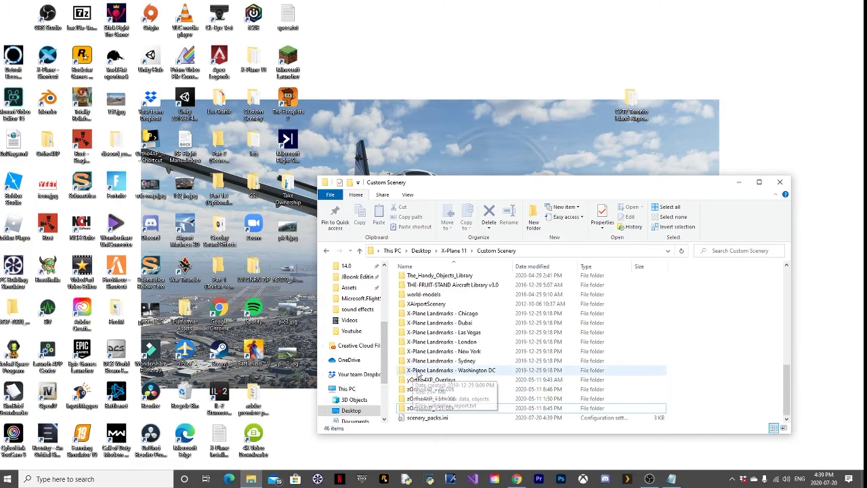
Open the regenerated scenery_packs.ini and cut the CYTZ Toronto Island Airport (ISDG) line, removing the empty line it leaves
double_click(447, 418)
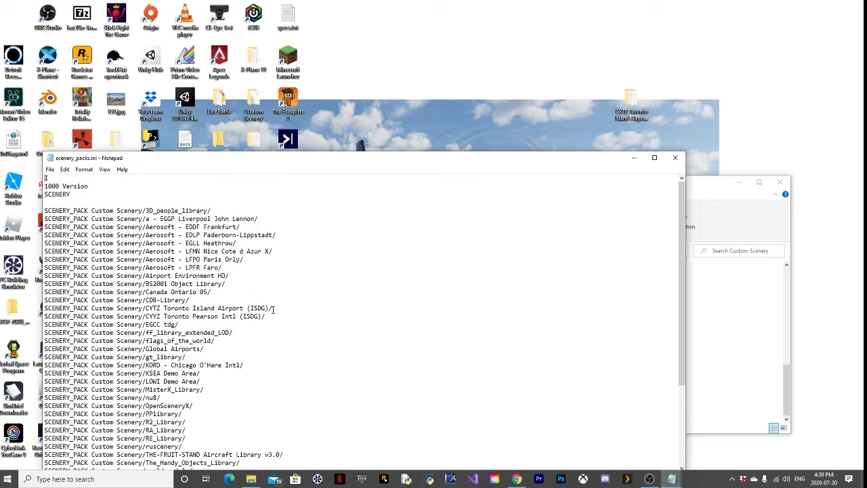
drag(273, 308, 20, 309)
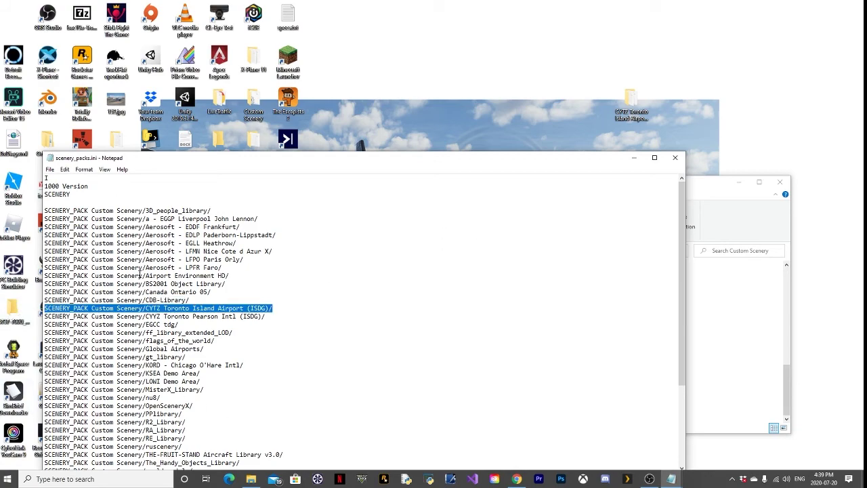
key(ctrl+x)
key(BackSpace)
Put the CYTZ Toronto Island Airport (ISDG) line back below CDB-Library, and remove it again with its empty line
scroll(140, 275, down, 4)
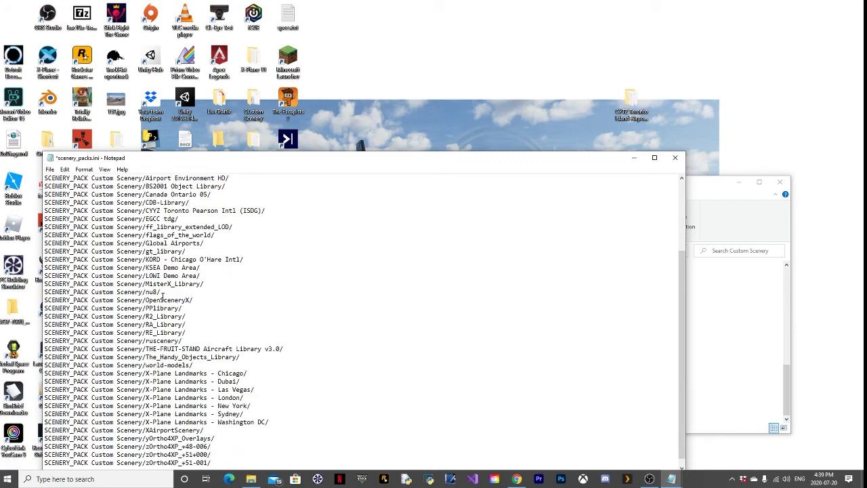
key(ctrl+v)
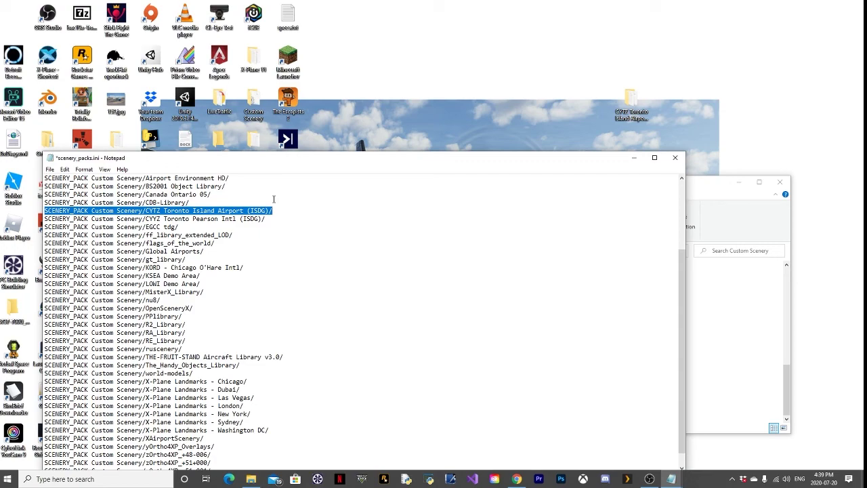
key(BackSpace)
key(BackSpace)
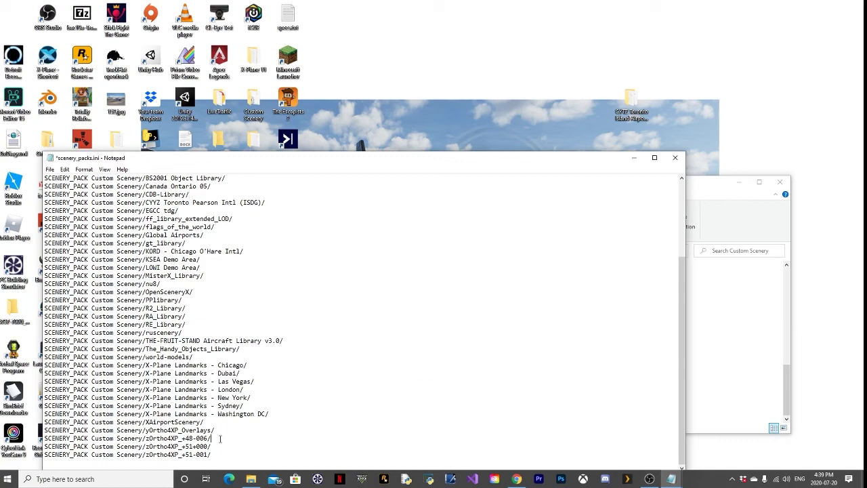
Paste the CYTZ Toronto Island Airport (ISDG) line below the zOrtho4XP_+48-006 entry in scenery_packs.ini
click(219, 438)
key(Return)
key(ctrl+v)
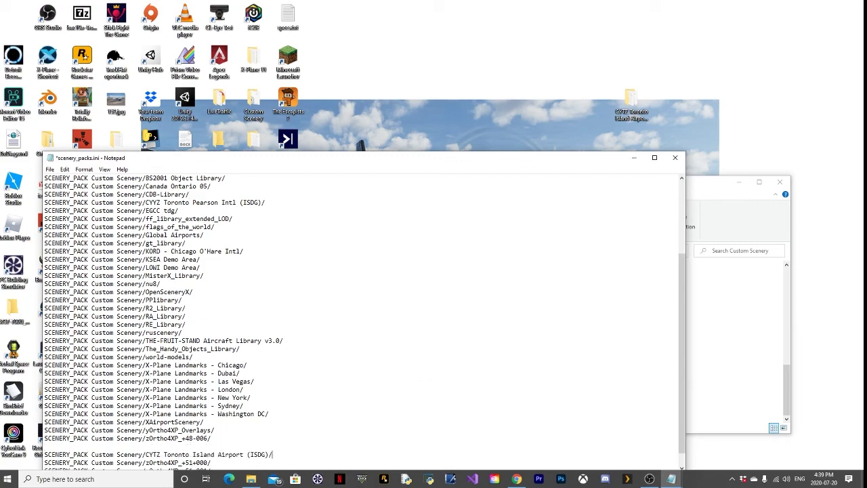
Cut the CYTZ Toronto Island Airport (ISDG) line from below zOrtho4XP_+48-006, removing the empty lines around it
scroll(212, 417, down, 1)
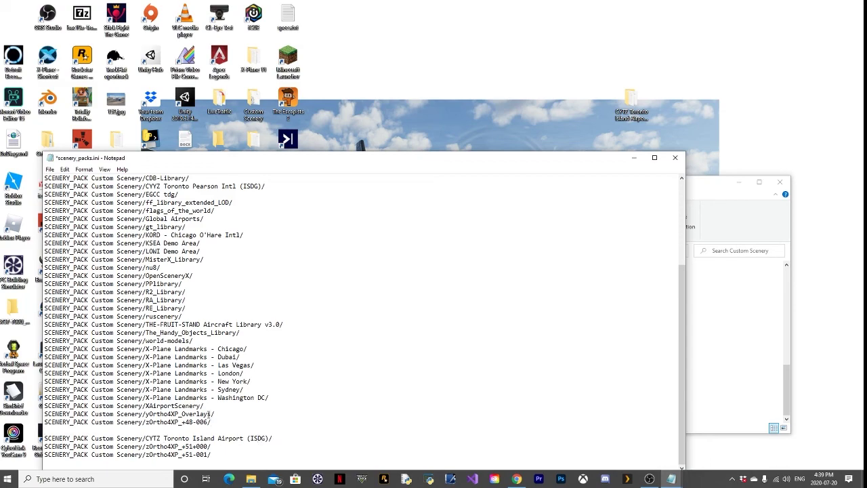
key(BackSpace)
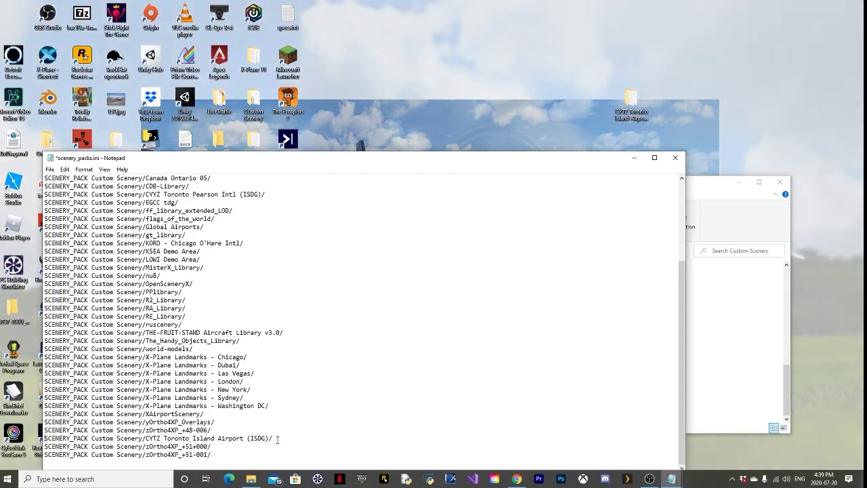
drag(273, 439, 42, 439)
click(38, 444)
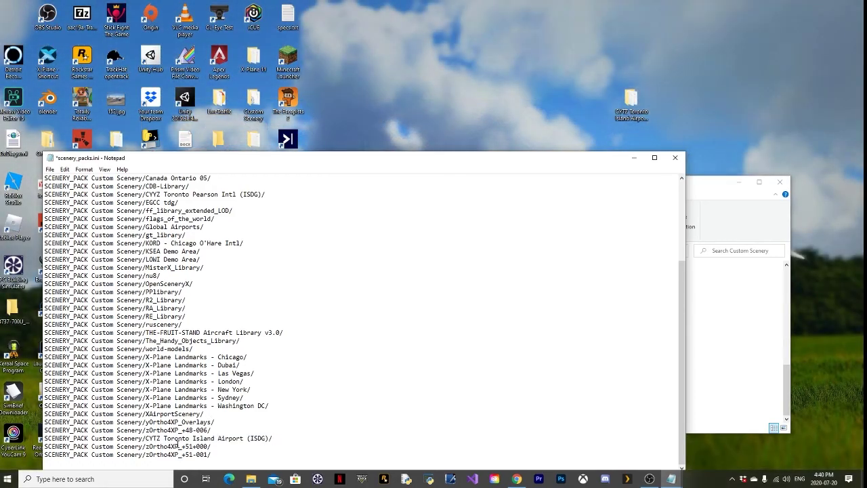
drag(271, 438, 34, 443)
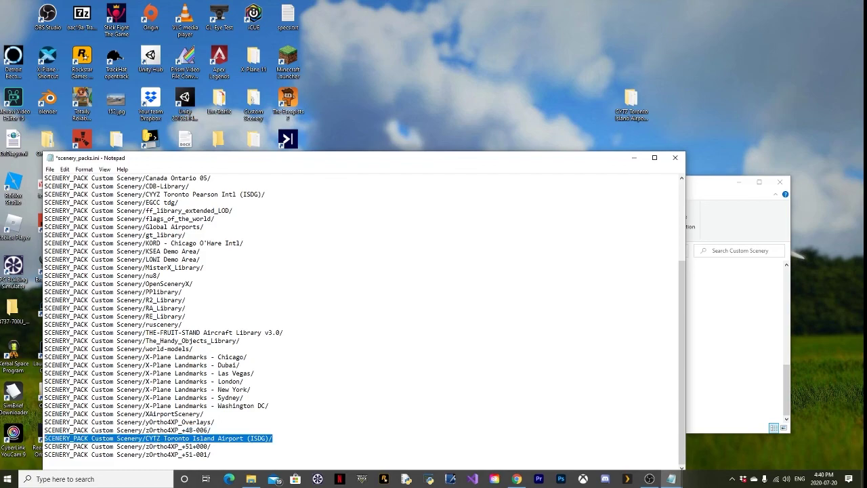
key(ctrl+x)
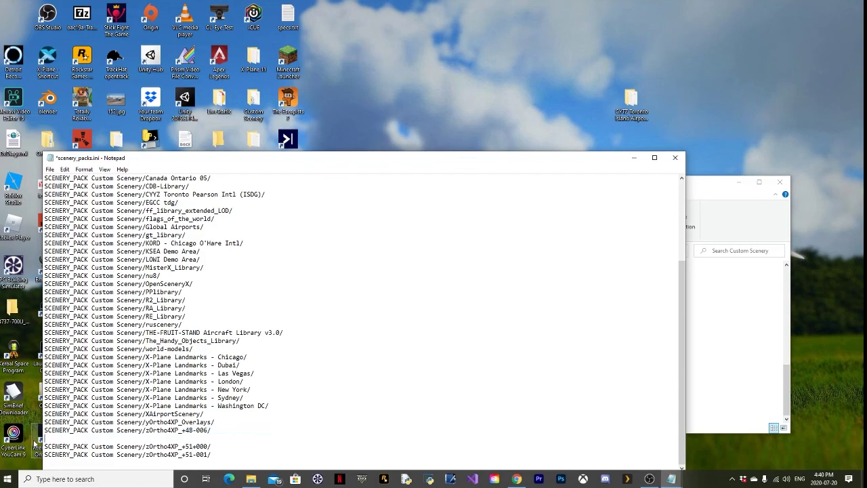
key(BackSpace)
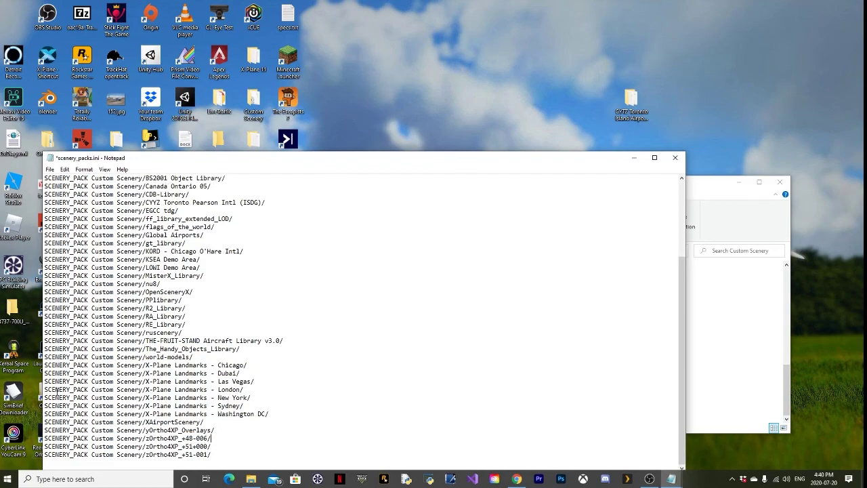
Paste the CYTZ Toronto Island Airport (ISDG) line on its own line above the 3D_people_library entry
scroll(57, 390, up, 5)
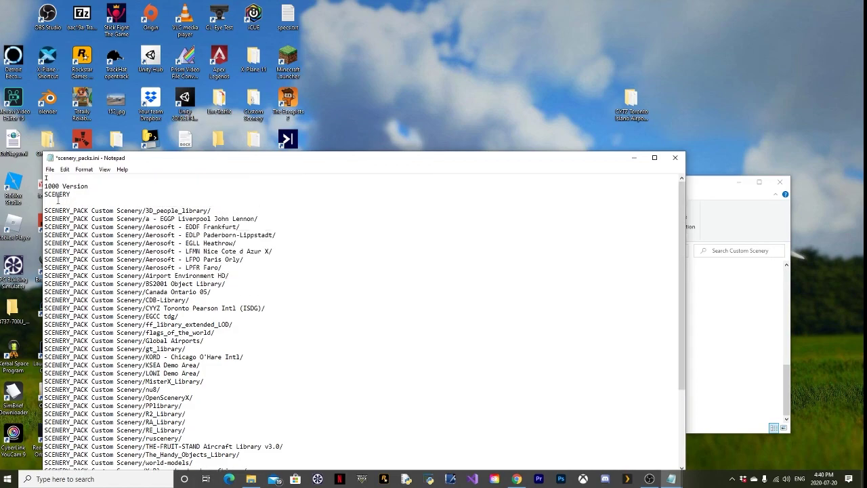
key(Return)
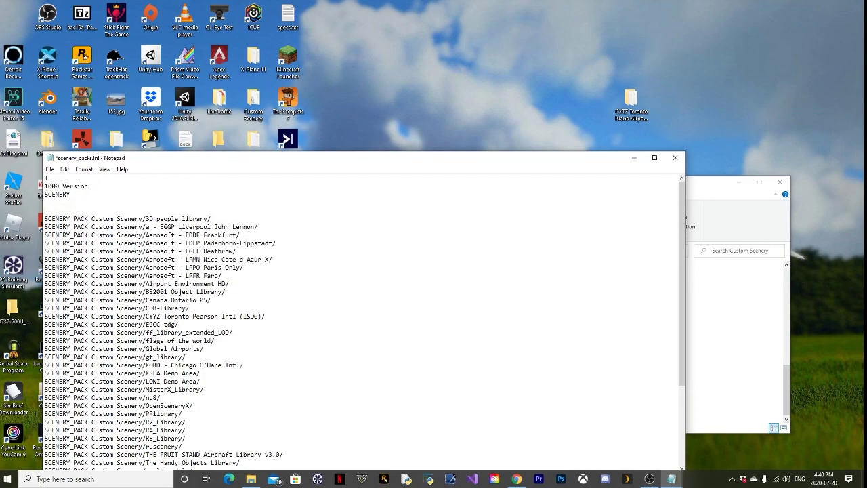
key(ctrl+v)
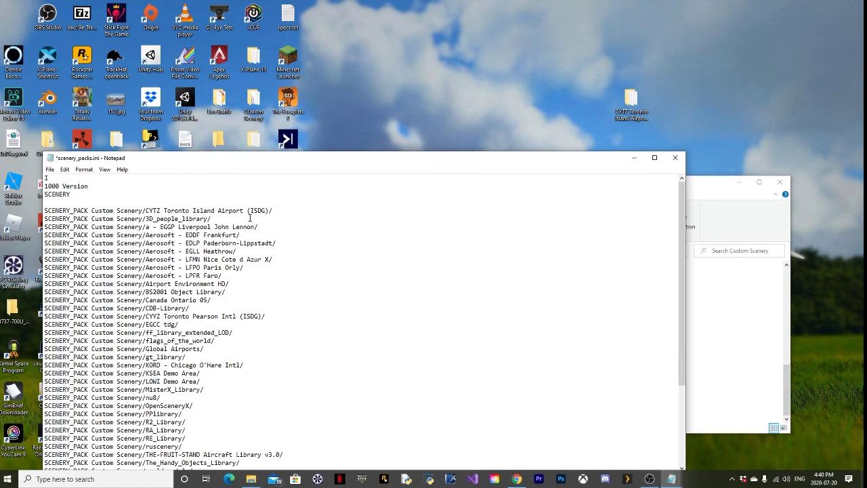
Save scenery_packs.ini and minimize both the text file and the Custom Scenery folder window
scroll(250, 216, down, 5)
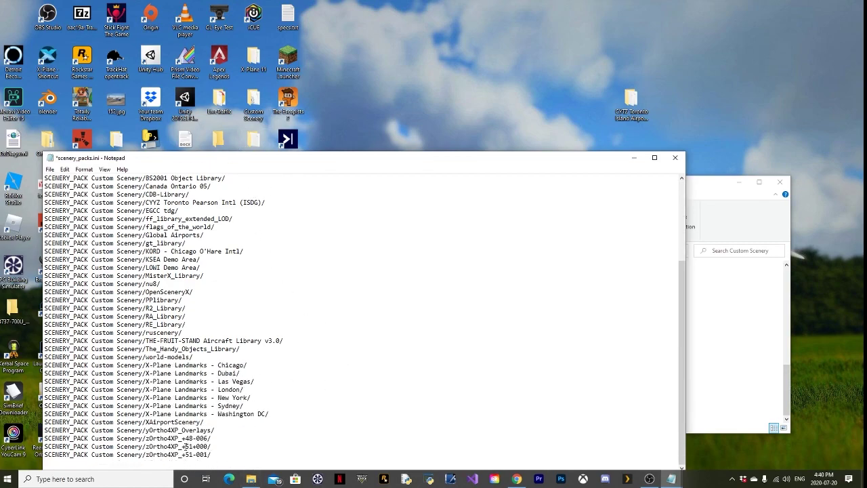
scroll(198, 446, up, 5)
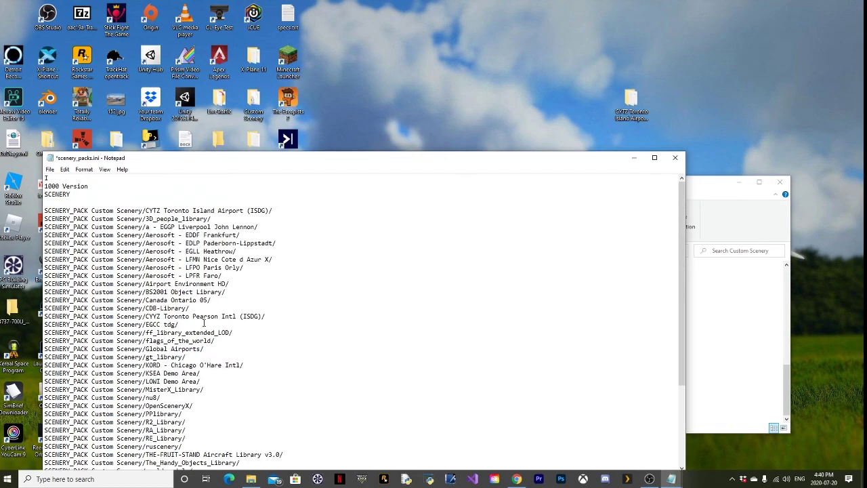
key(ctrl+s)
click(633, 158)
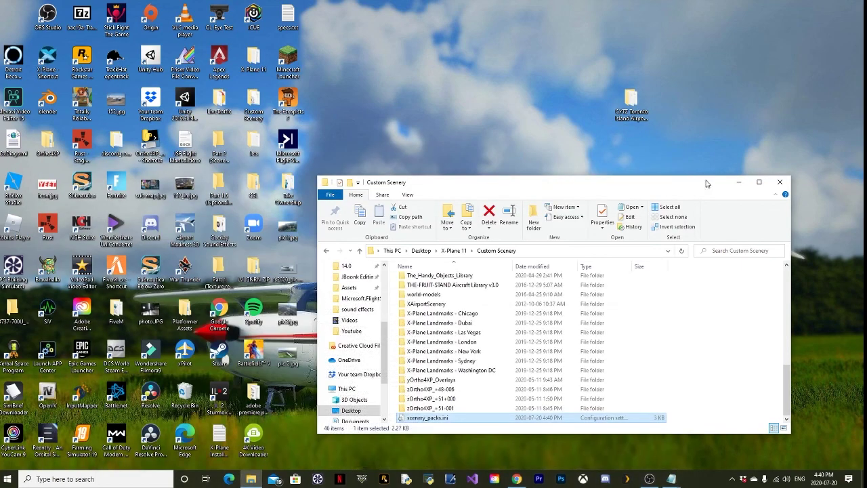
click(741, 184)
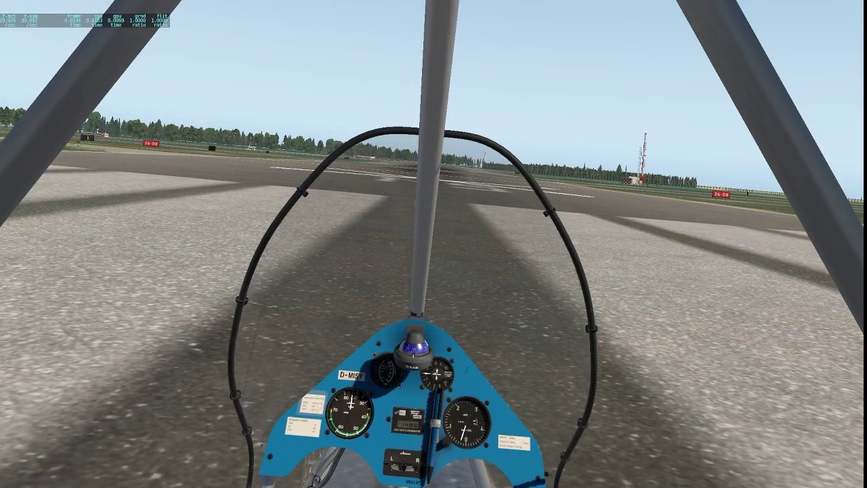
In X-Plane 11, switch to an external aircraft view and inspect the Toronto Island Airport scenery from several angles
key(shift+8)
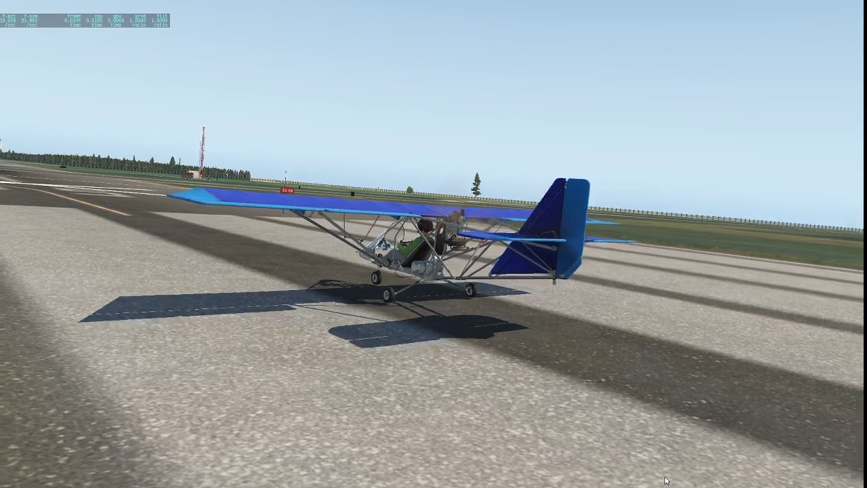
drag(667, 480, 447, 420)
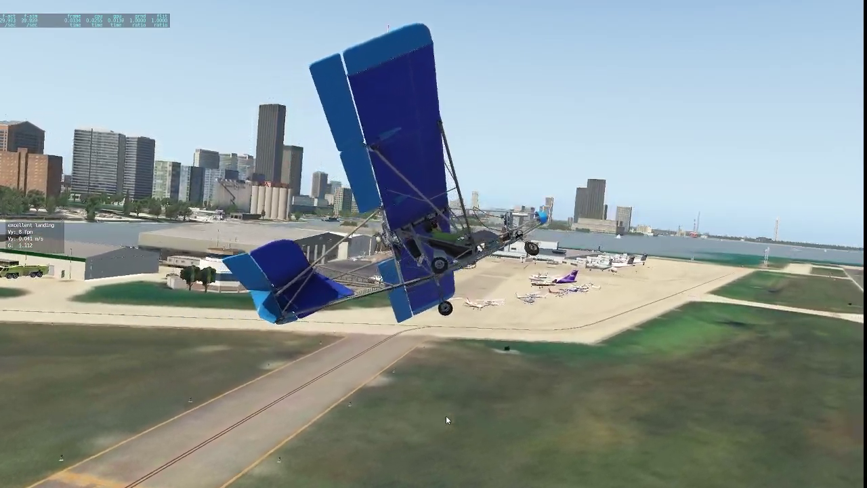
drag(445, 415, 529, 406)
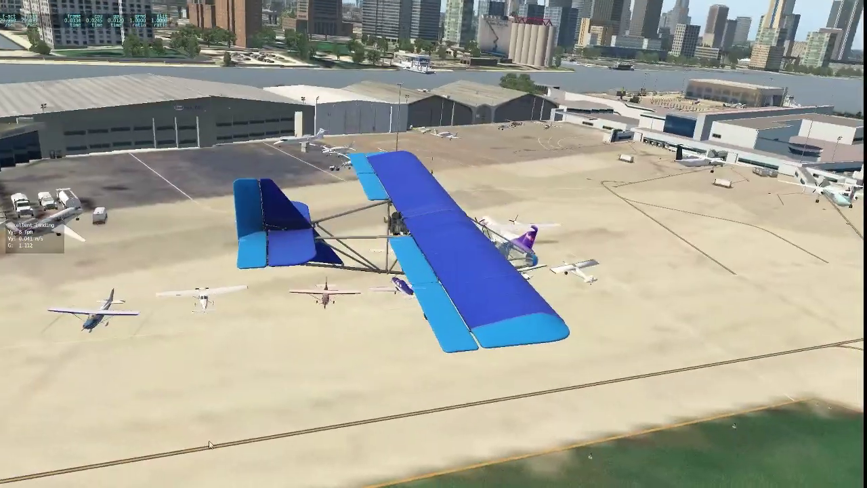